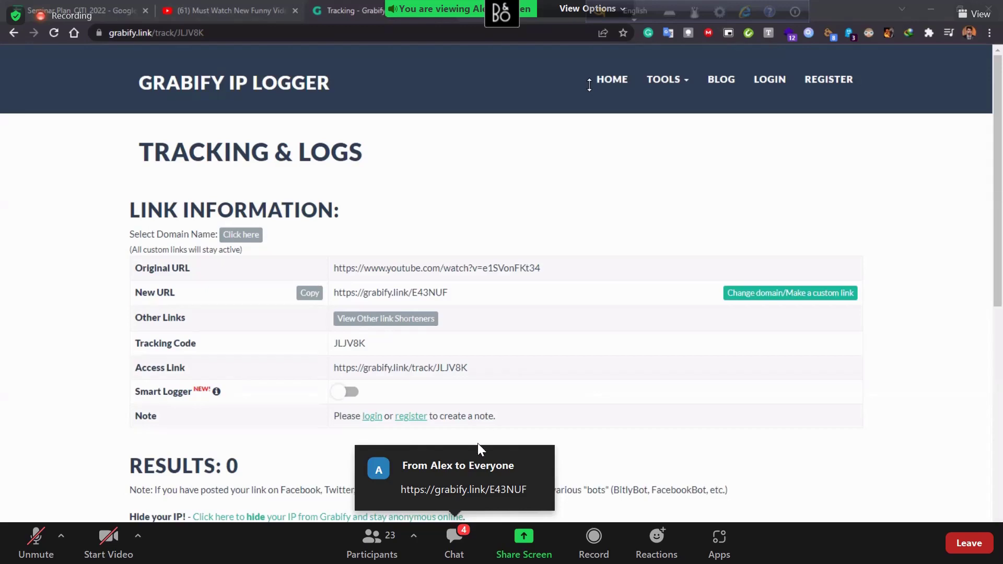
Open the grabify.link/E43NUF link from the Zoom meeting chat in Edge.
{"action": "left_click", "coordinate": [463, 483]}
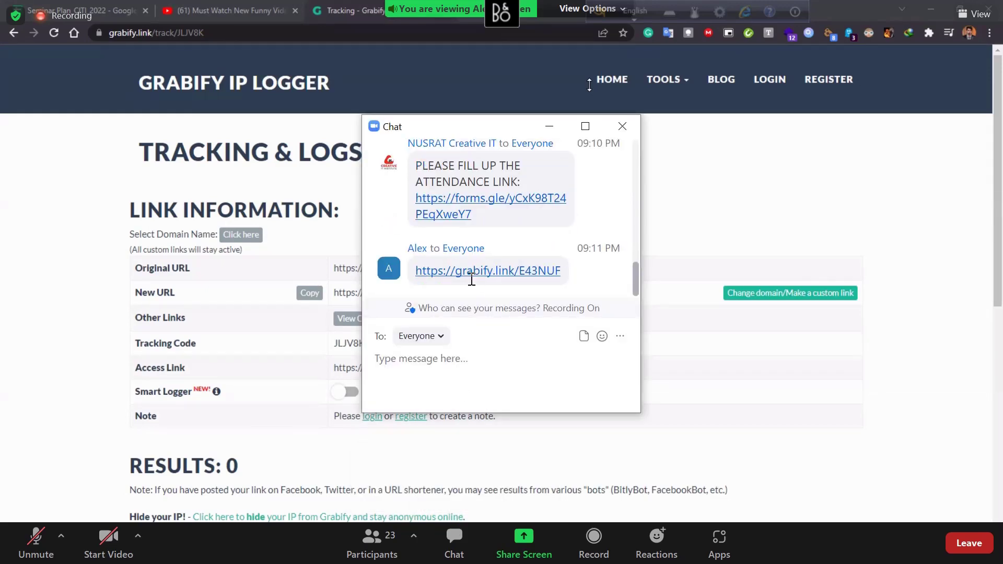
{"action": "left_click", "coordinate": [472, 271]}
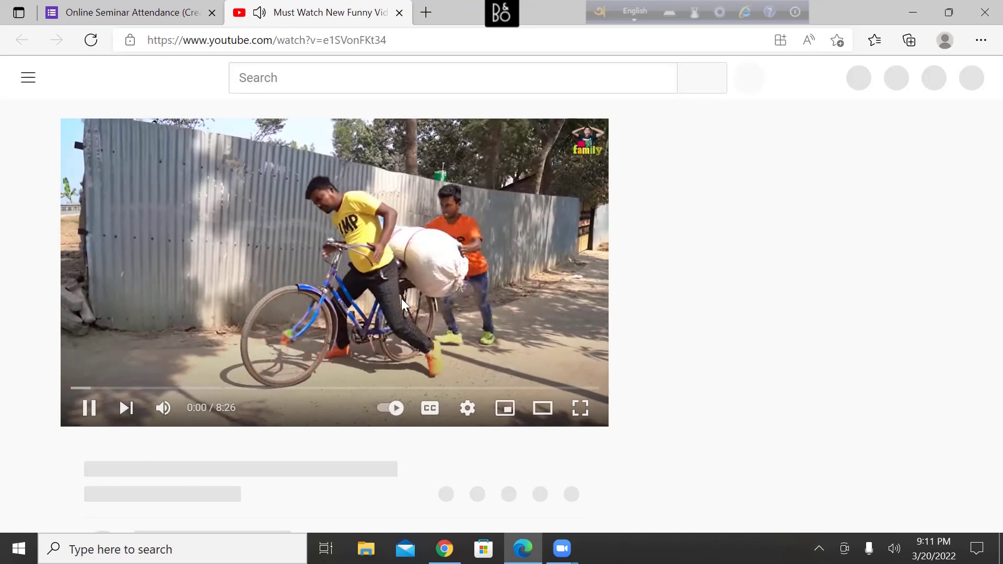
Mute and pause the YouTube funny video, then minimize Edge to return to Zoom.
{"action": "left_click", "coordinate": [387, 283]}
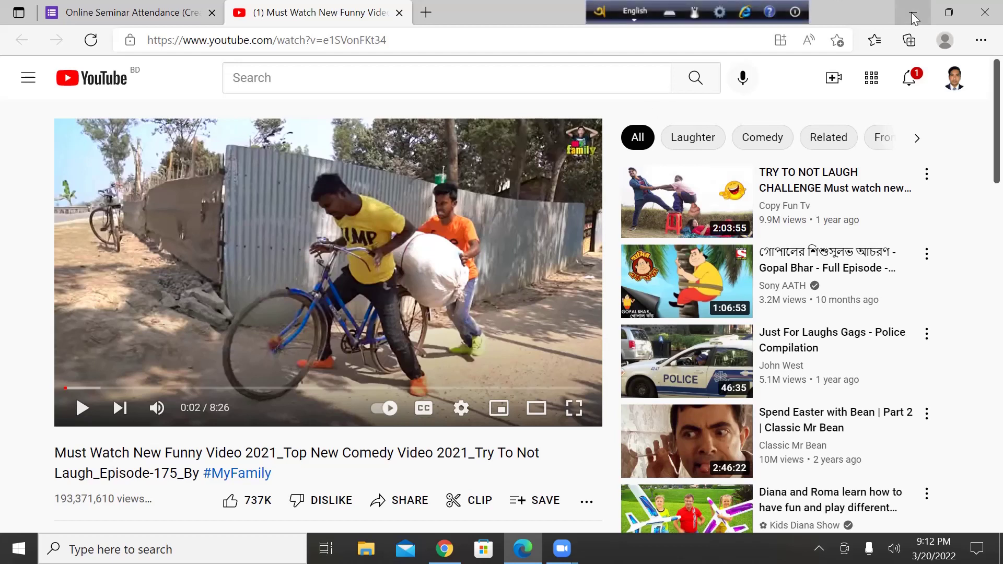
{"action": "left_click", "coordinate": [92, 42]}
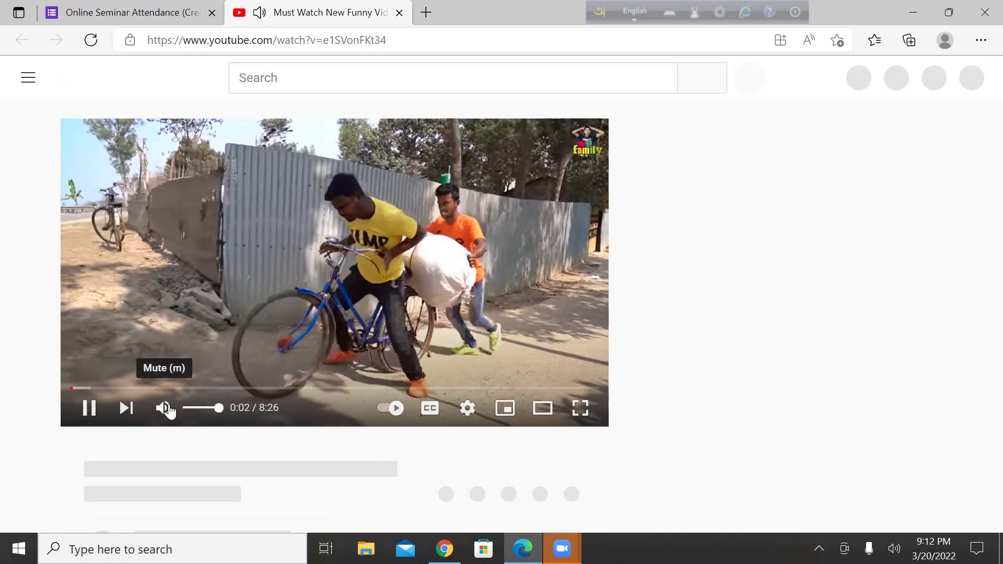
{"action": "left_click", "coordinate": [163, 407]}
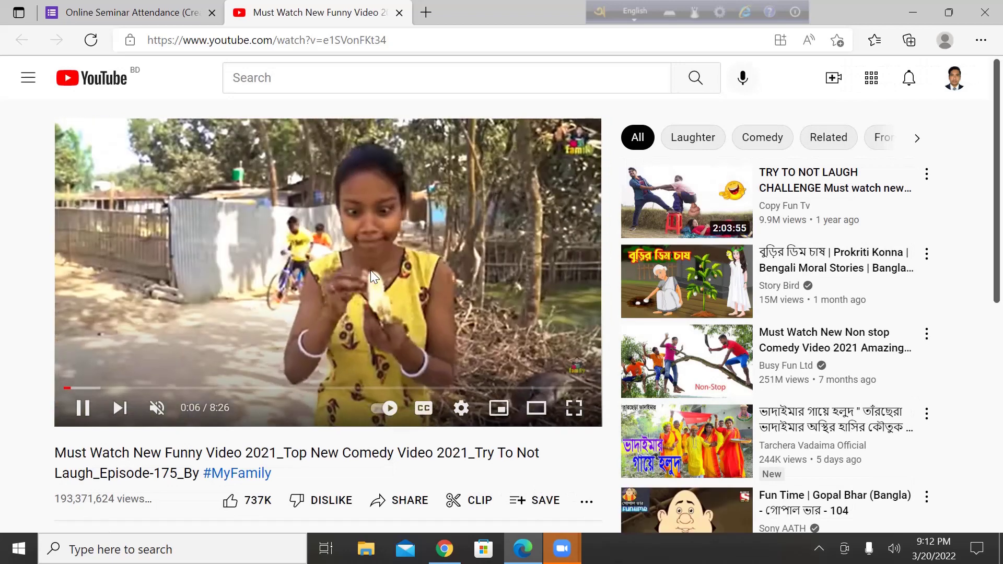
{"action": "left_click", "coordinate": [371, 270]}
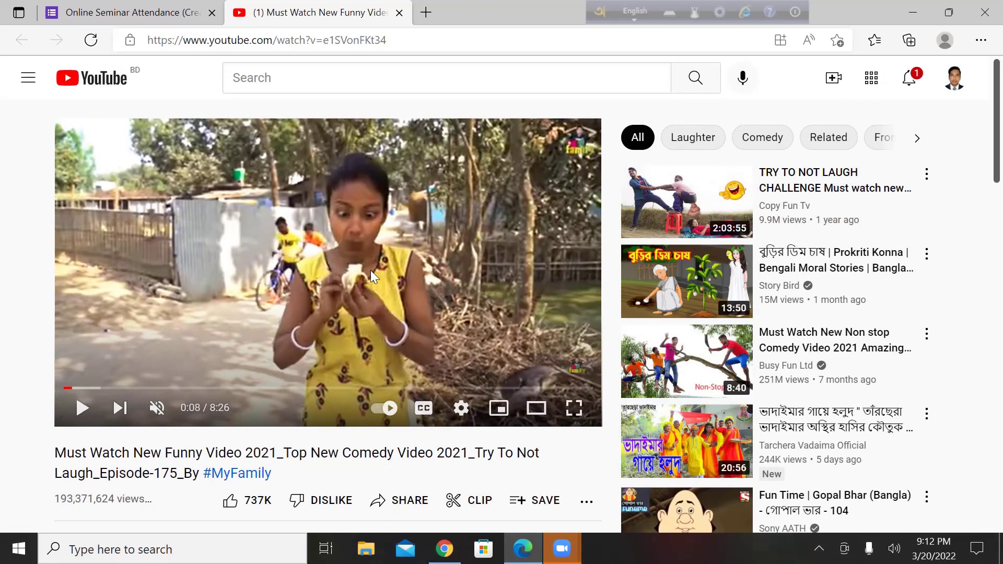
{"action": "left_click", "coordinate": [916, 9]}
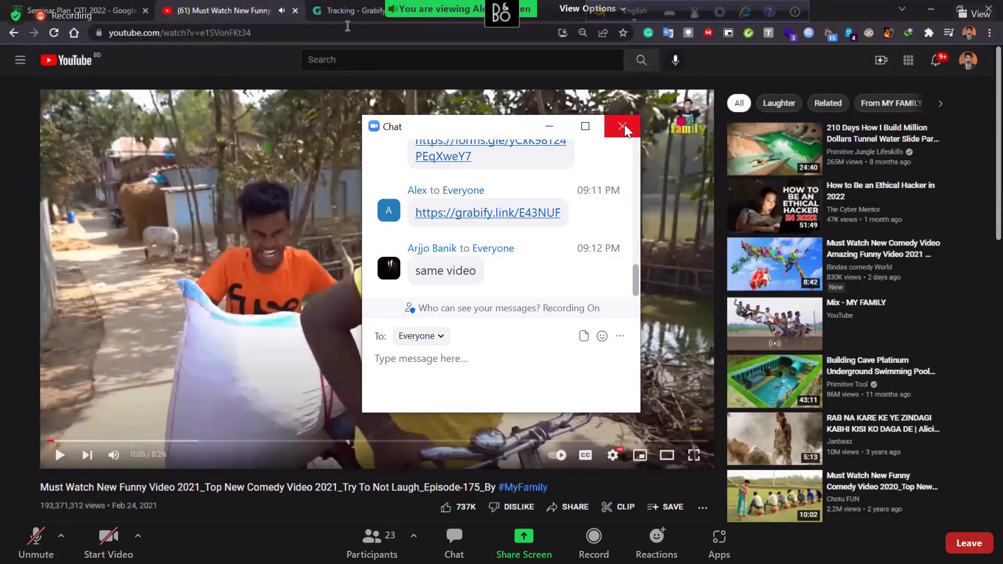
Close the Zoom meeting chat and dismiss the screen-sharing notice.
{"action": "left_click", "coordinate": [623, 127]}
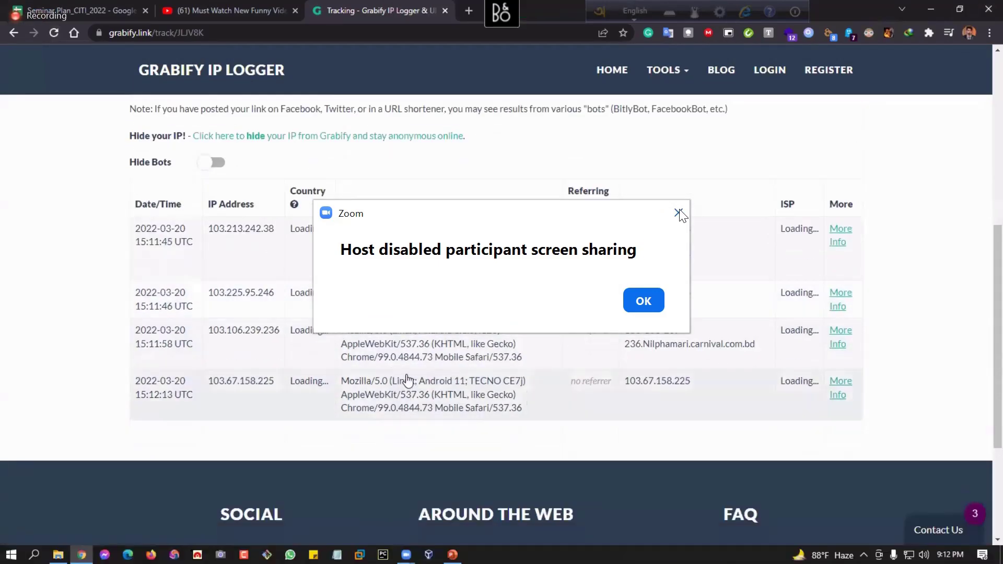
{"action": "left_click", "coordinate": [679, 213]}
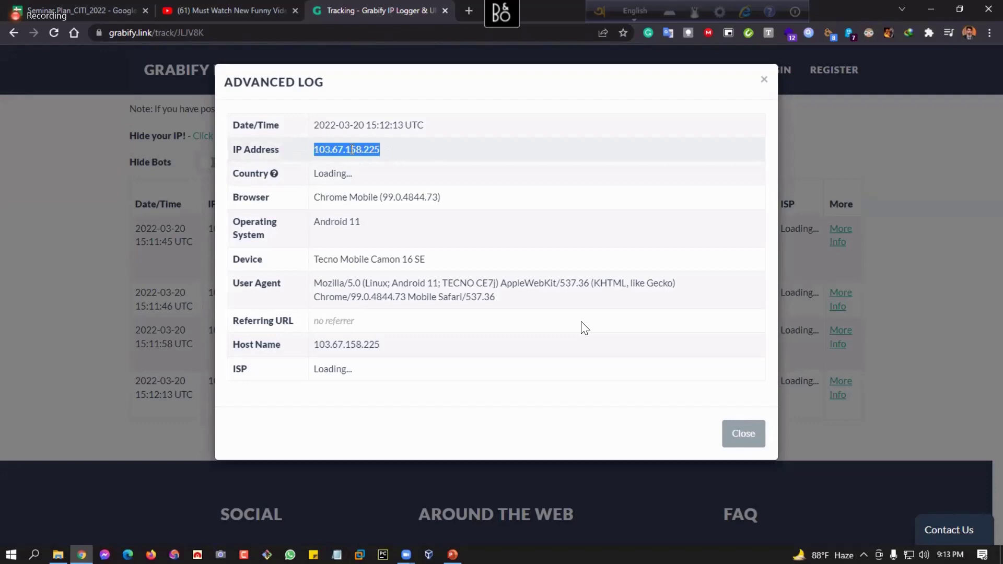
{"action": "left_click", "coordinate": [469, 11]}
{"action": "type", "text": "whatismy"}
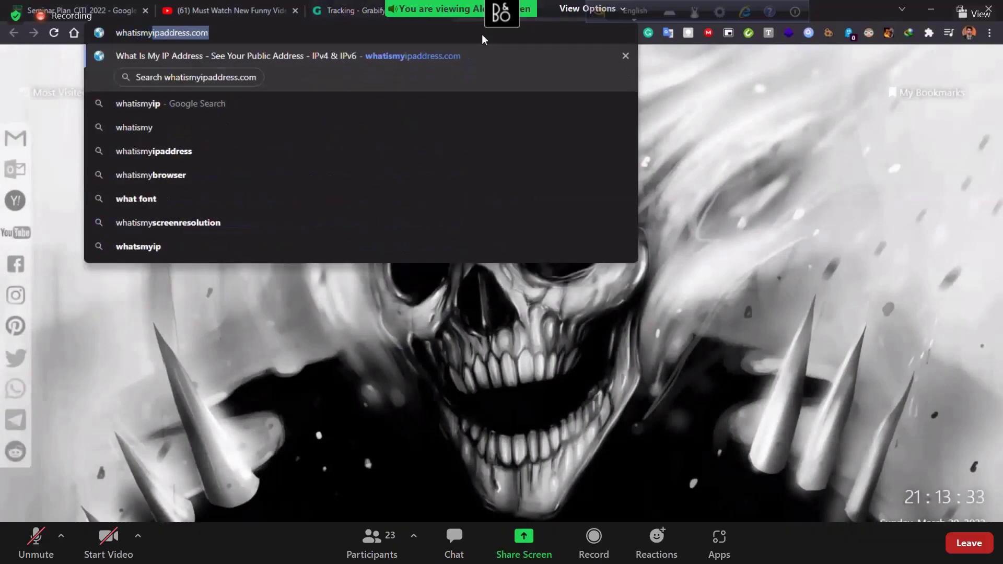
{"action": "key", "text": "Return"}
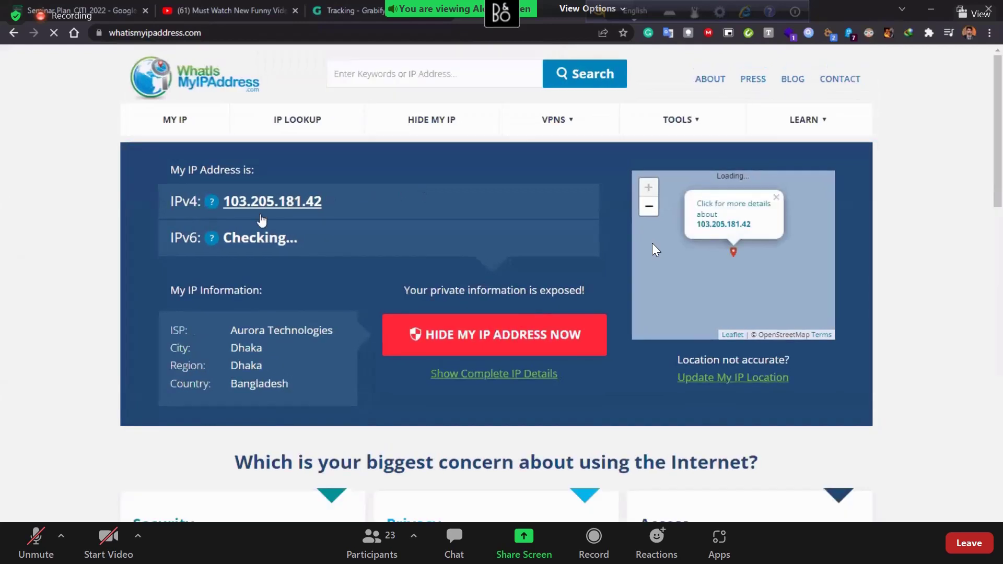
{"action": "left_click", "coordinate": [305, 123]}
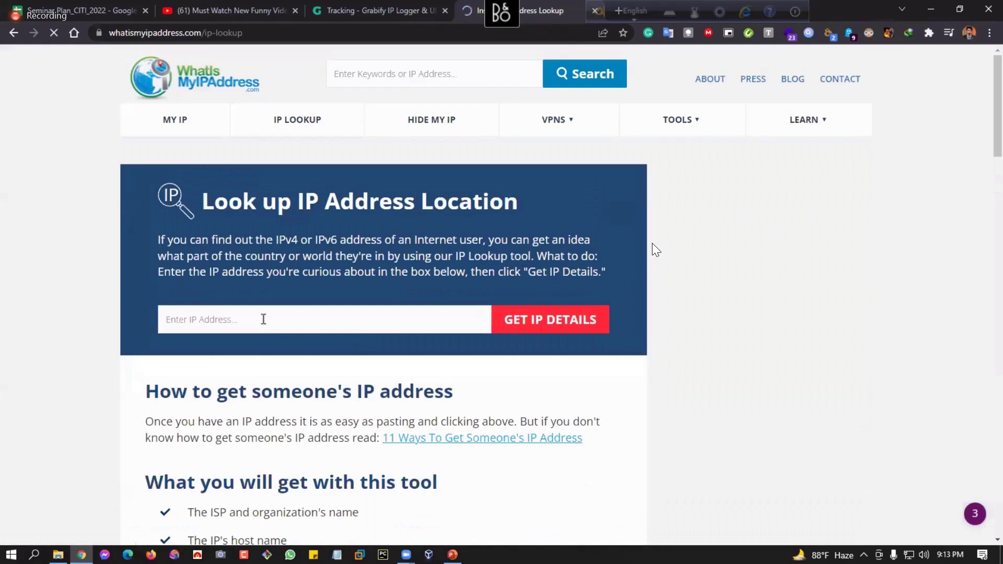
{"action": "left_click", "coordinate": [263, 319]}
{"action": "left_click", "coordinate": [520, 321]}
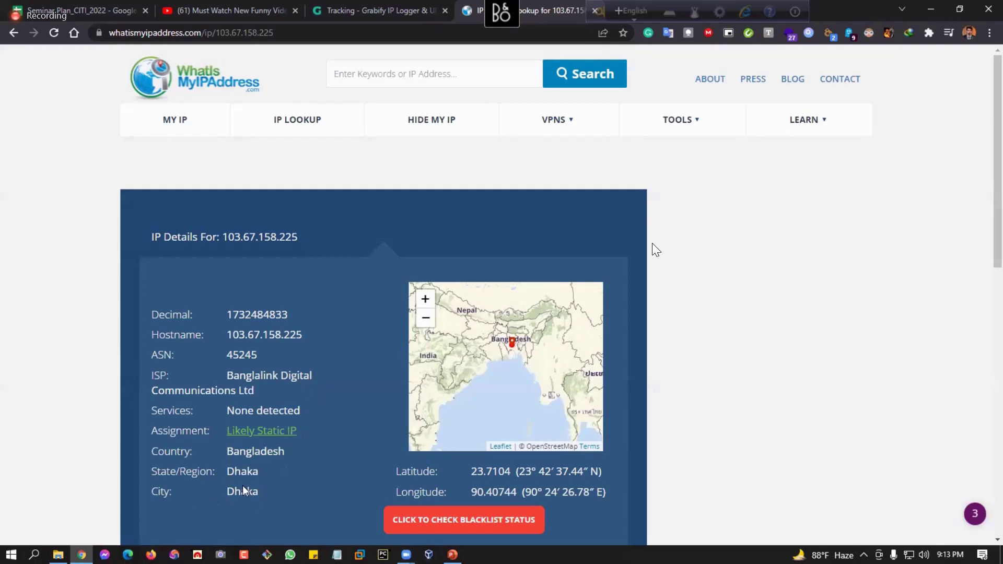
Highlight the Banglalink ISP and hostname details, then return to the Grabify tab.
{"action": "left_click_drag", "start_coordinate": [269, 411], "coordinate": [285, 411]}
{"action": "left_click", "coordinate": [301, 392]}
{"action": "left_click_drag", "start_coordinate": [256, 391], "coordinate": [241, 378]}
{"action": "left_click", "coordinate": [247, 333]}
{"action": "left_click_drag", "start_coordinate": [303, 334], "coordinate": [219, 330]}
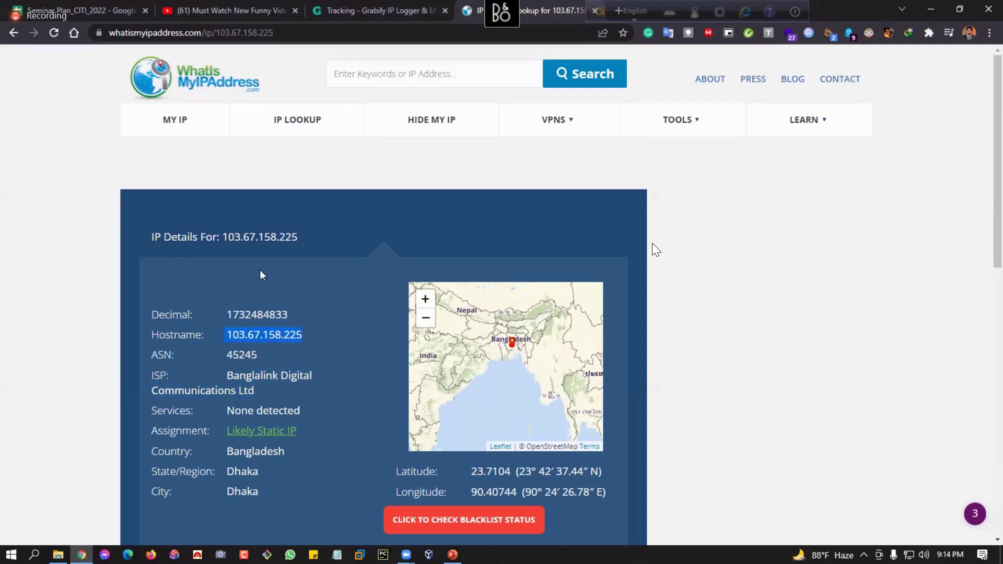
{"action": "key", "text": "ctrl+shift+Tab"}
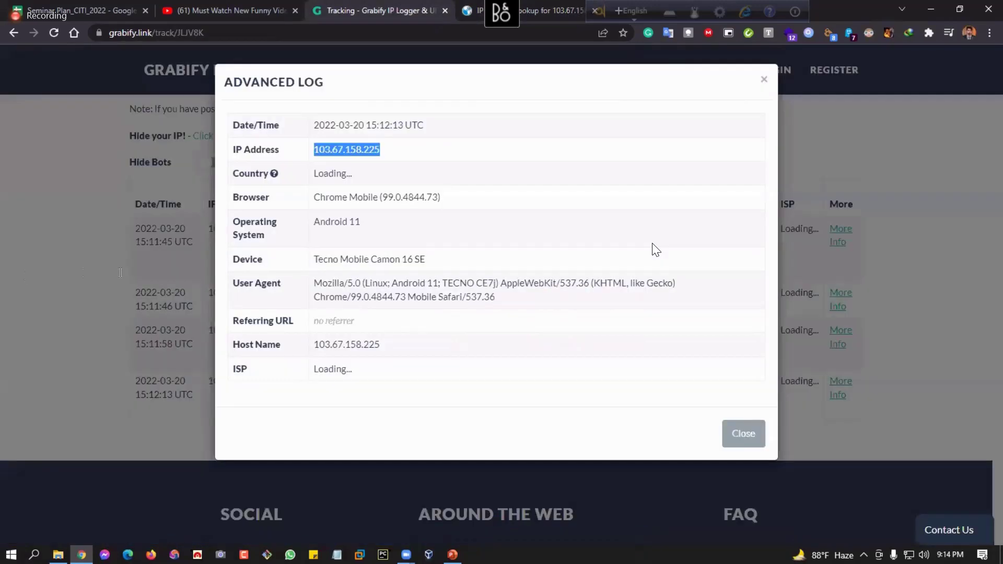
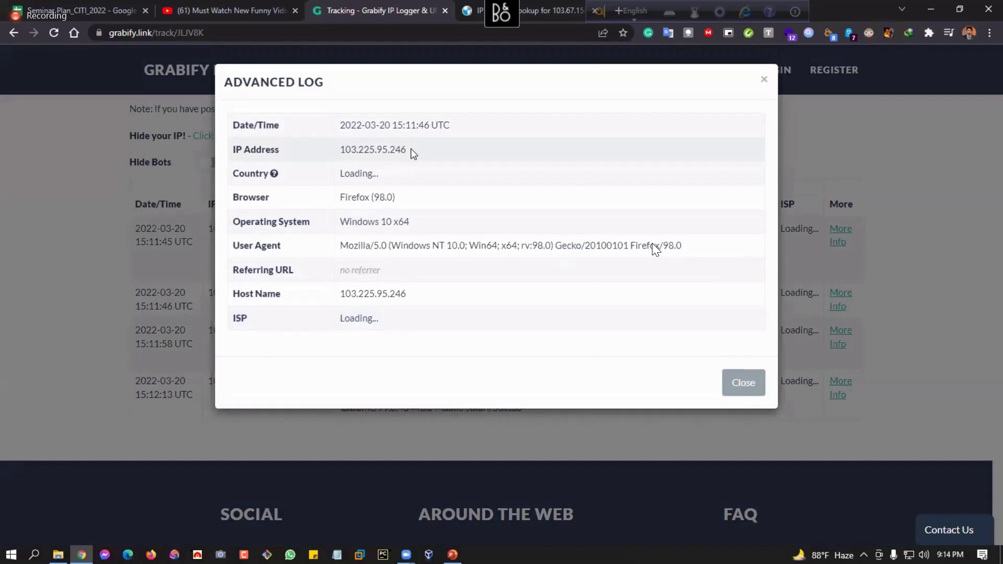
{"action": "double_click", "coordinate": [345, 150]}
{"action": "right_click", "coordinate": [358, 153]}
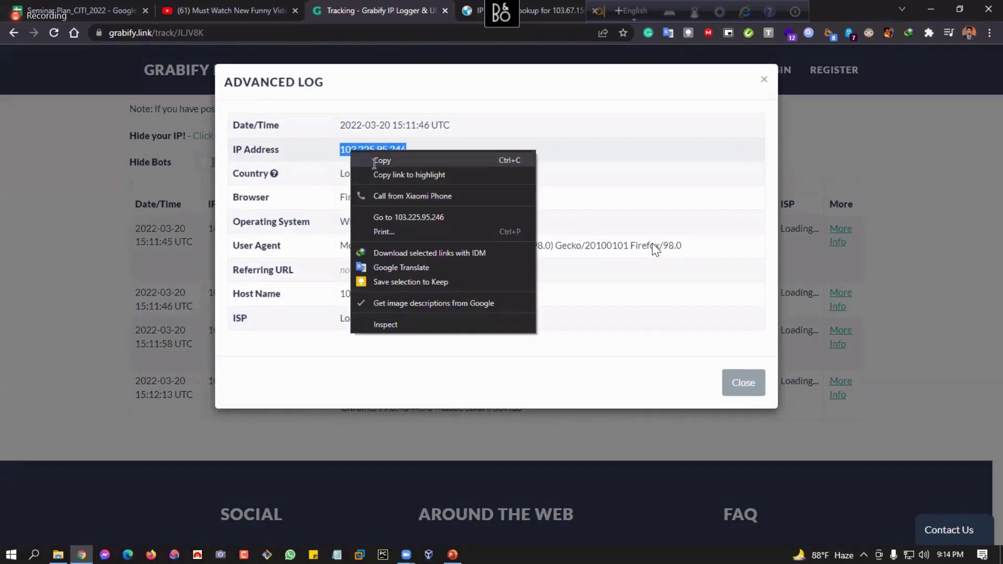
{"action": "left_click", "coordinate": [374, 161]}
{"action": "key", "text": "ctrl+Tab"}
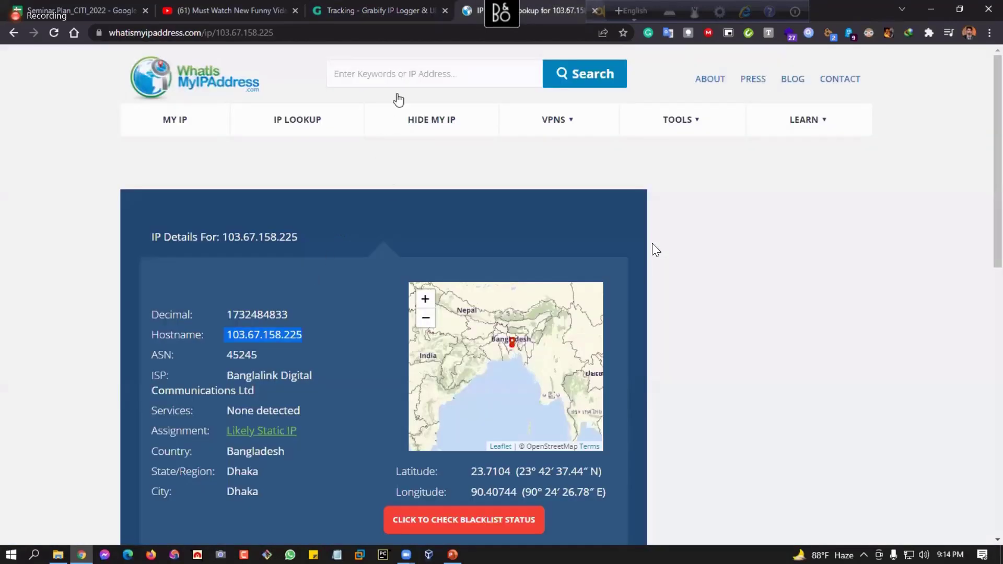
{"action": "scroll", "coordinate": [340, 250], "scroll_direction": "down", "scroll_amount": 1}
{"action": "scroll", "coordinate": [363, 215], "scroll_direction": "up", "scroll_amount": 1}
{"action": "left_click", "coordinate": [282, 122]}
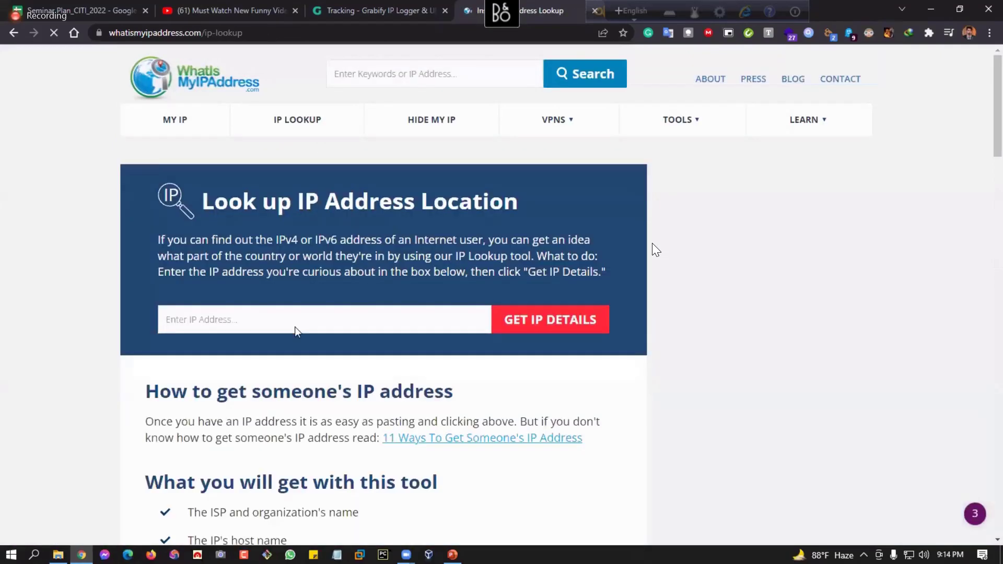
{"action": "left_click", "coordinate": [303, 320]}
{"action": "key", "text": "ctrl+v"}
{"action": "left_click", "coordinate": [541, 320]}
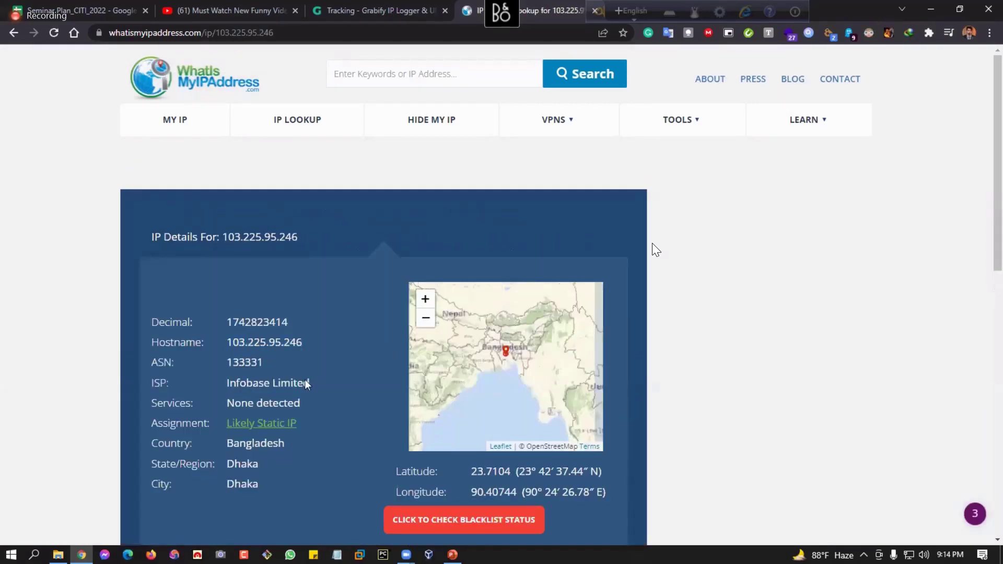
Highlight the ISP Infobase Limited and the hostname values in the lookup results.
{"action": "scroll", "coordinate": [291, 441], "scroll_direction": "down", "scroll_amount": 2}
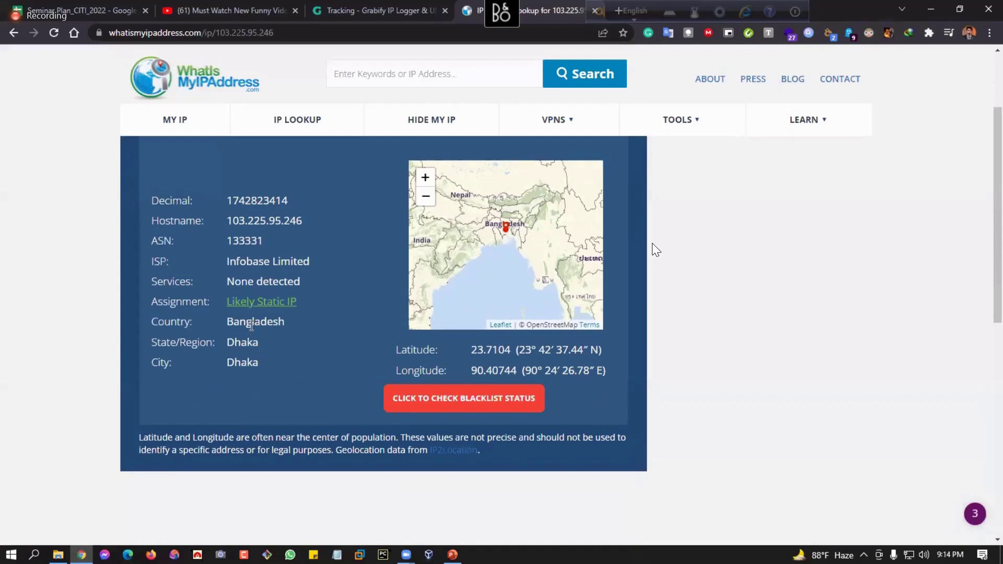
{"action": "scroll", "coordinate": [252, 325], "scroll_direction": "up", "scroll_amount": 1}
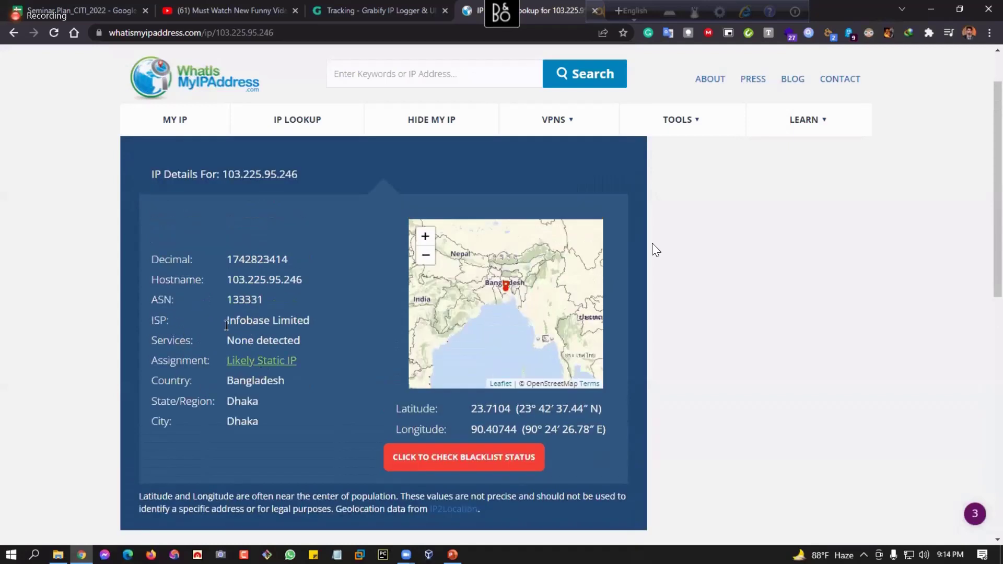
{"action": "left_click_drag", "start_coordinate": [312, 324], "coordinate": [228, 320]}
{"action": "left_click_drag", "start_coordinate": [302, 280], "coordinate": [239, 280]}
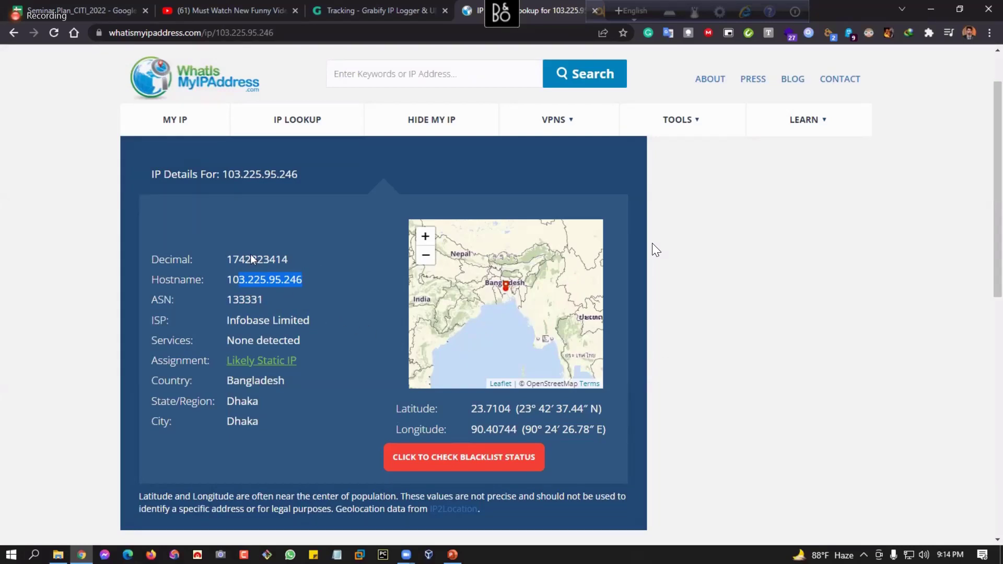
{"action": "left_click_drag", "start_coordinate": [227, 260], "coordinate": [313, 275]}
{"action": "mouse_move", "coordinate": [643, 362]}
{"action": "left_click", "coordinate": [230, 280]}
{"action": "left_click_drag", "start_coordinate": [245, 283], "coordinate": [236, 285]}
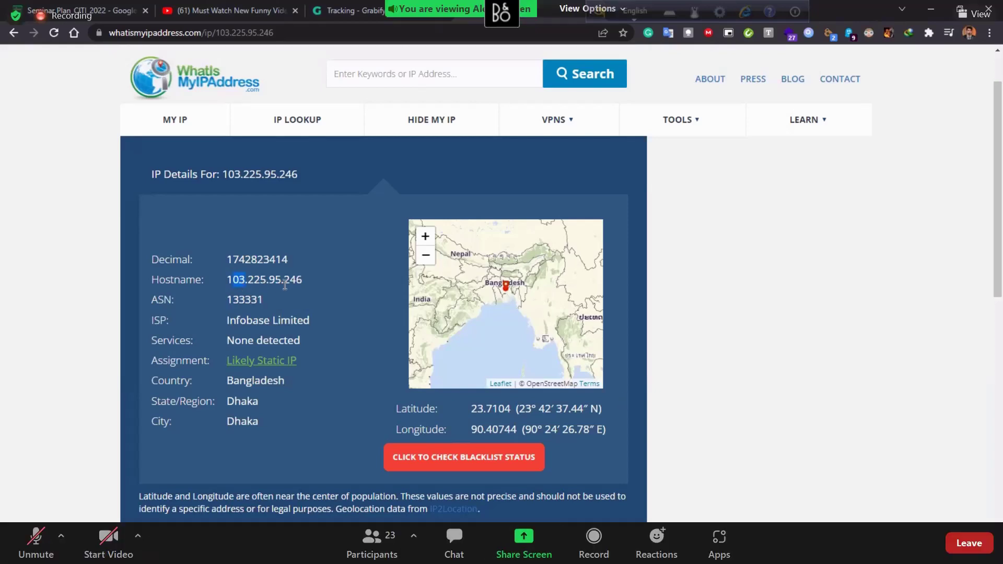
{"action": "left_click_drag", "start_coordinate": [303, 283], "coordinate": [226, 283]}
{"action": "left_click", "coordinate": [257, 284]}
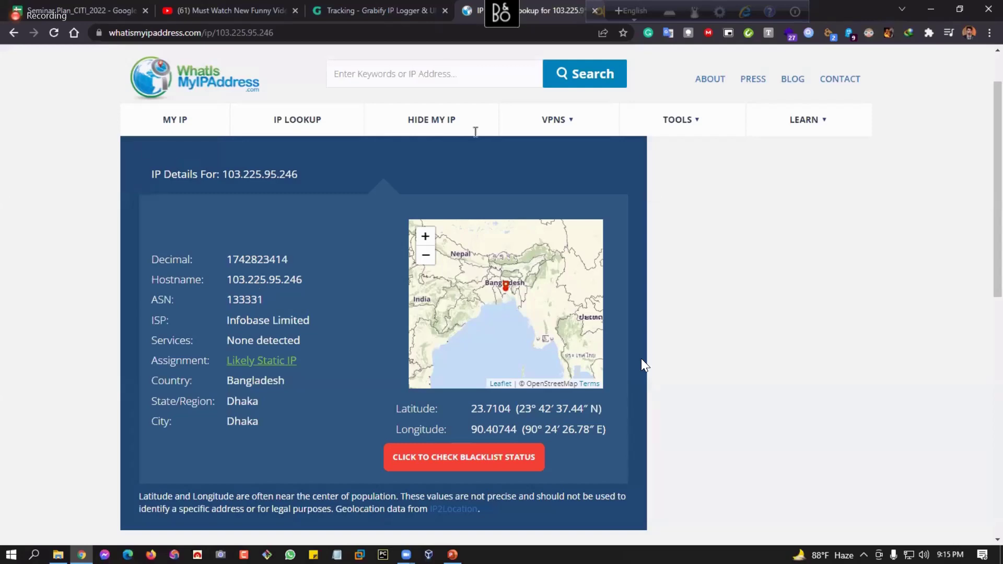
Return to PowerPoint and present the SCAM slide full screen.
{"action": "key", "text": "alt+Tab"}
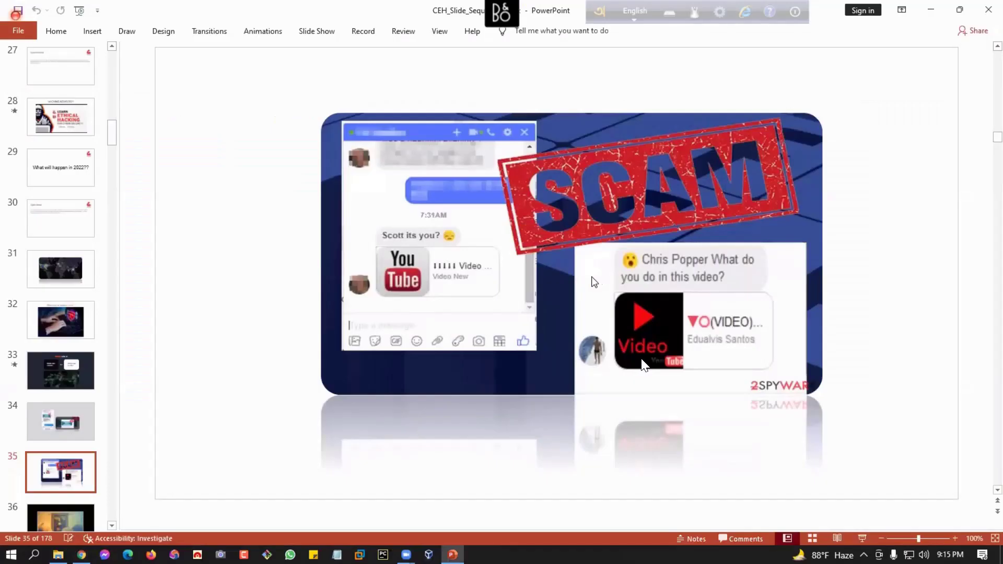
{"action": "scroll", "coordinate": [131, 455], "scroll_direction": "down", "scroll_amount": 1}
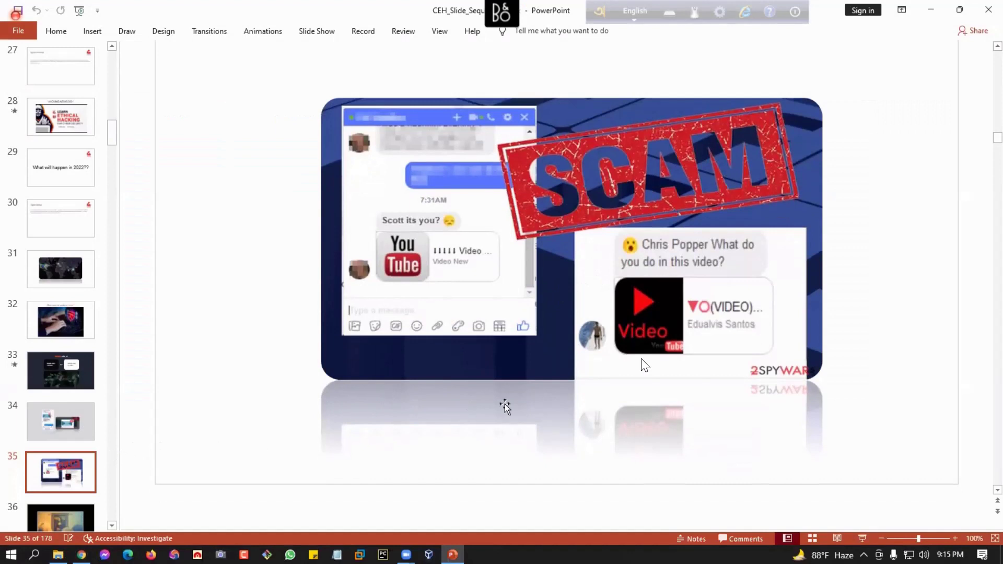
{"action": "scroll", "coordinate": [646, 365], "scroll_direction": "up", "scroll_amount": 1}
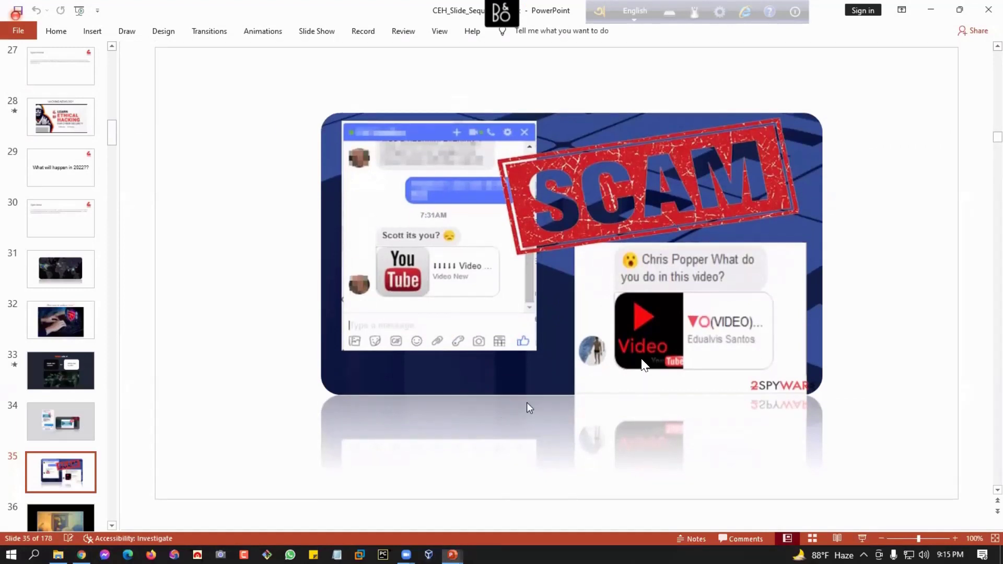
{"action": "key", "text": "shift+F5"}
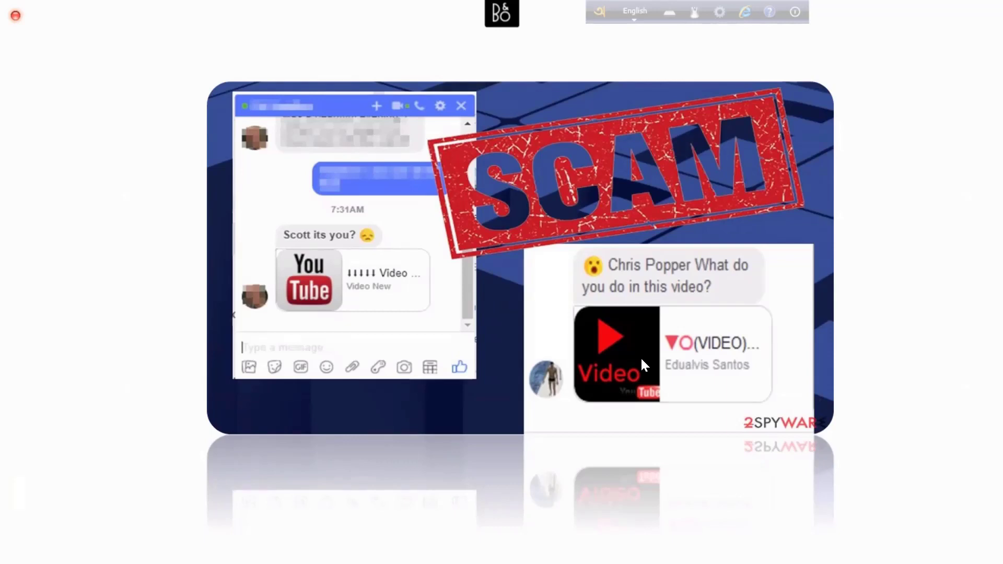
Exit the slide show and present slide 37, 'What happens online in 60 seconds?', full screen.
{"action": "key", "text": "Escape"}
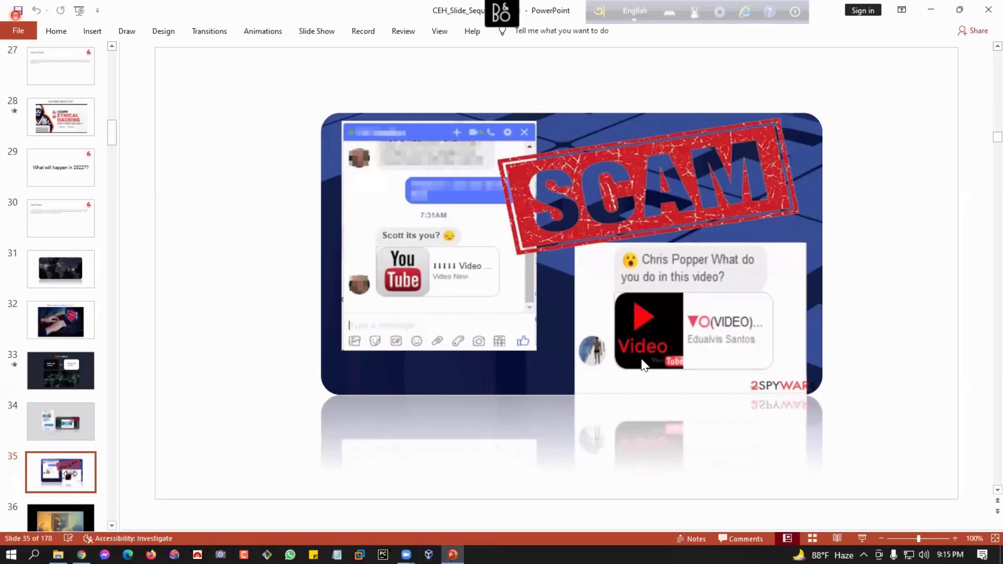
{"action": "scroll", "coordinate": [135, 426], "scroll_direction": "down", "scroll_amount": 3}
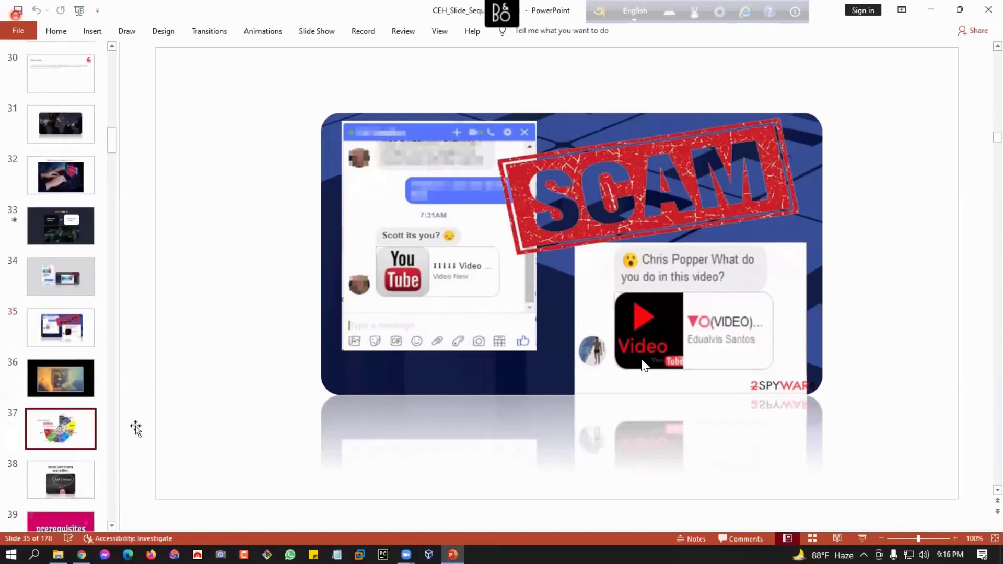
{"action": "key", "text": "shift+F5"}
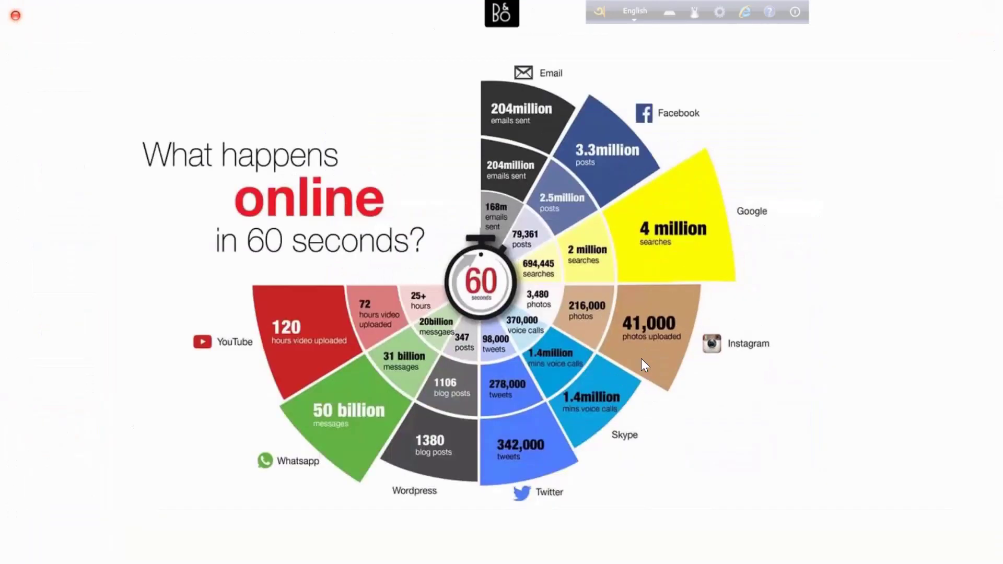